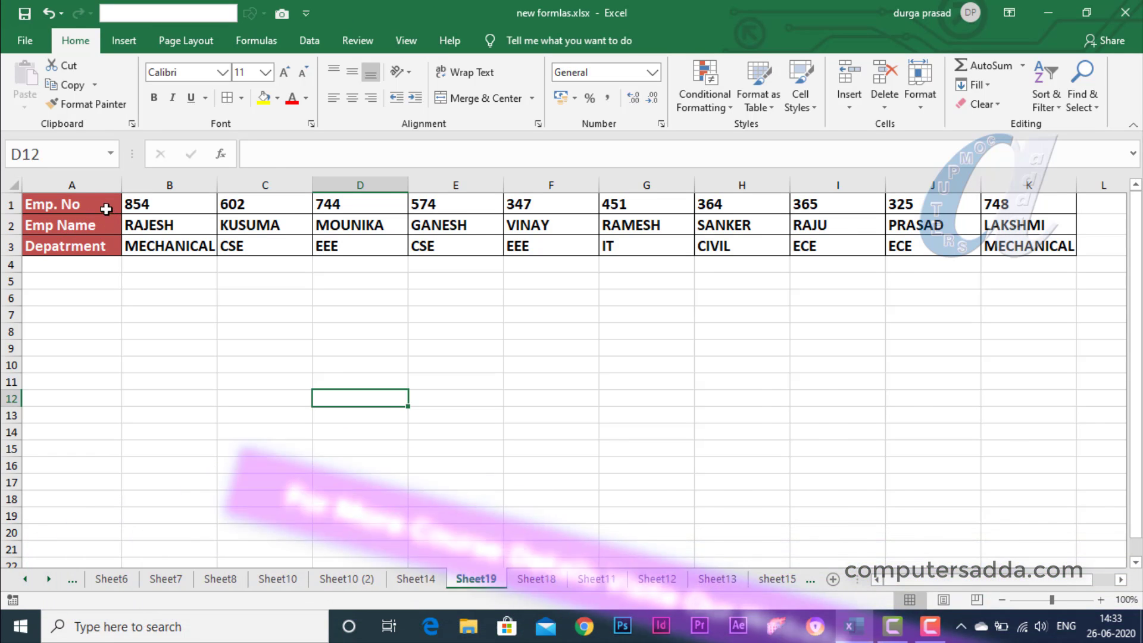
Select the employee data in B1:K3, leaving the column A labels out
drag(81, 209, 1065, 248)
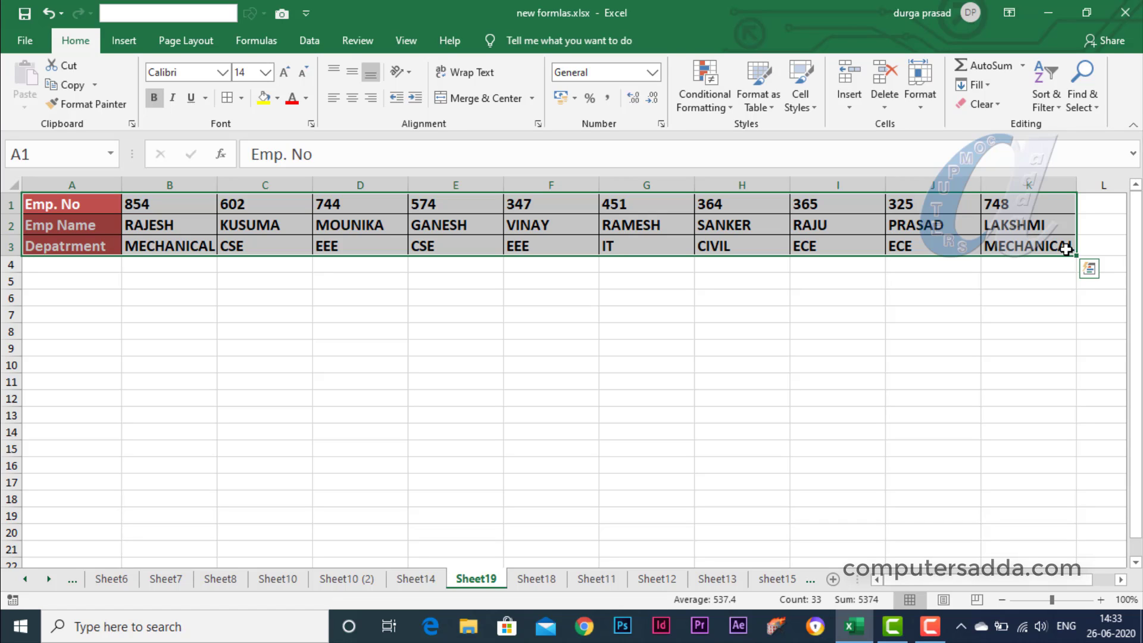
click(570, 386)
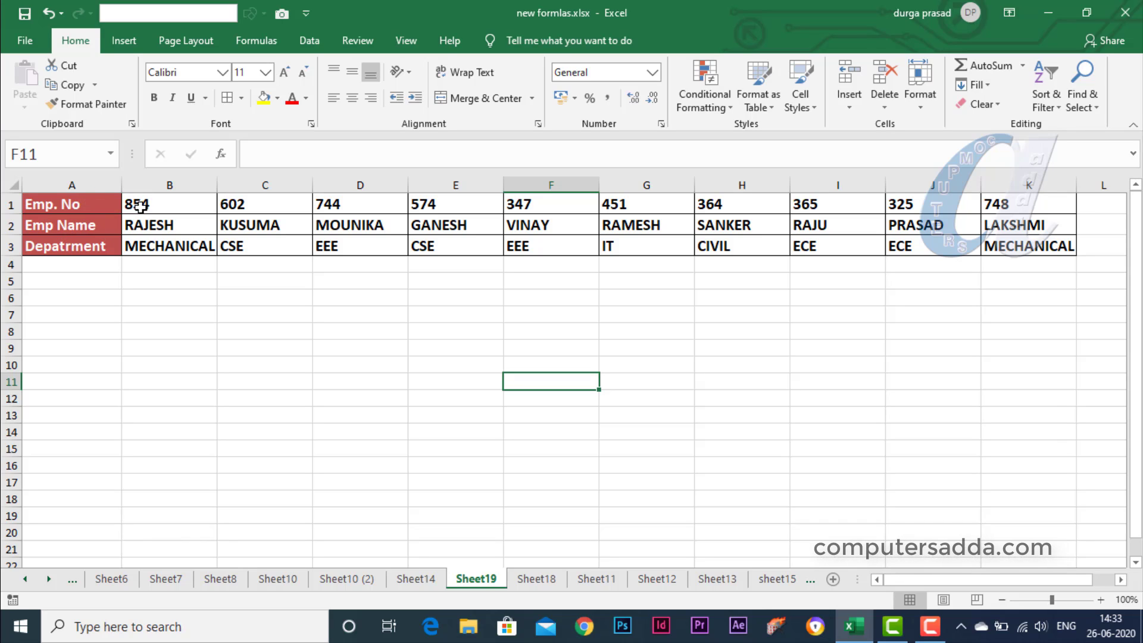
drag(147, 206, 1069, 194)
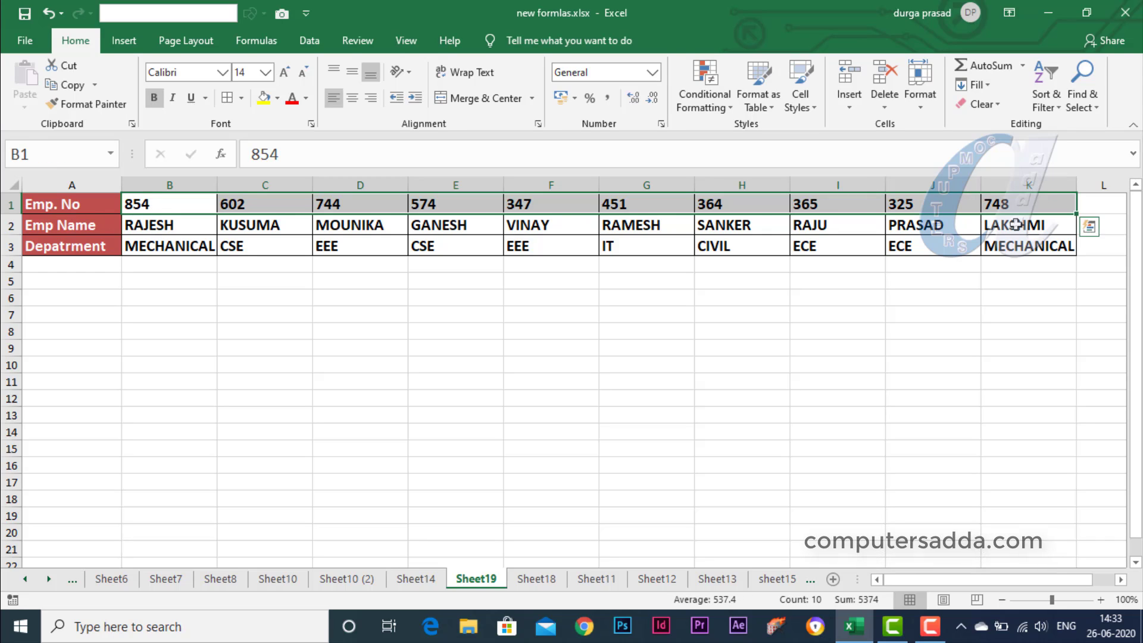
click(426, 456)
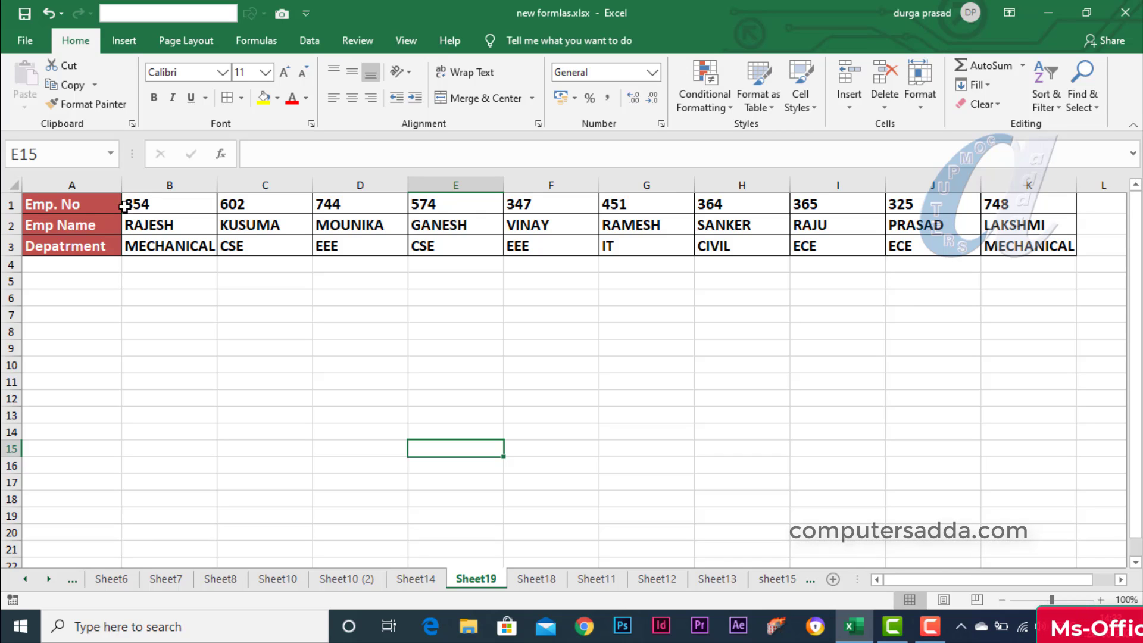
drag(72, 204, 77, 248)
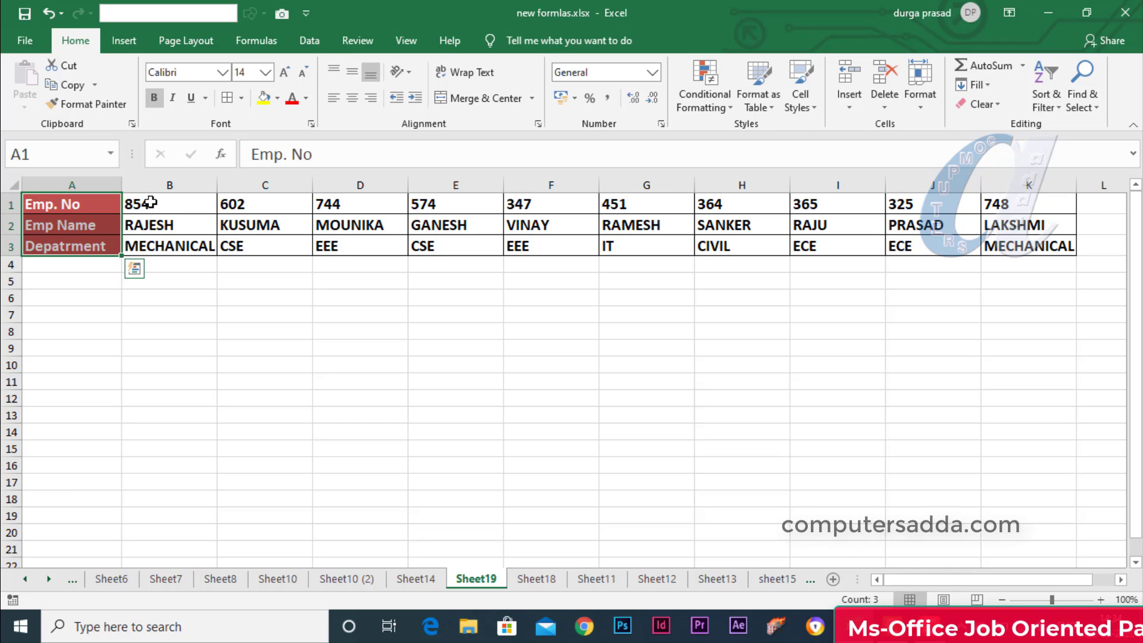
drag(145, 202, 1048, 247)
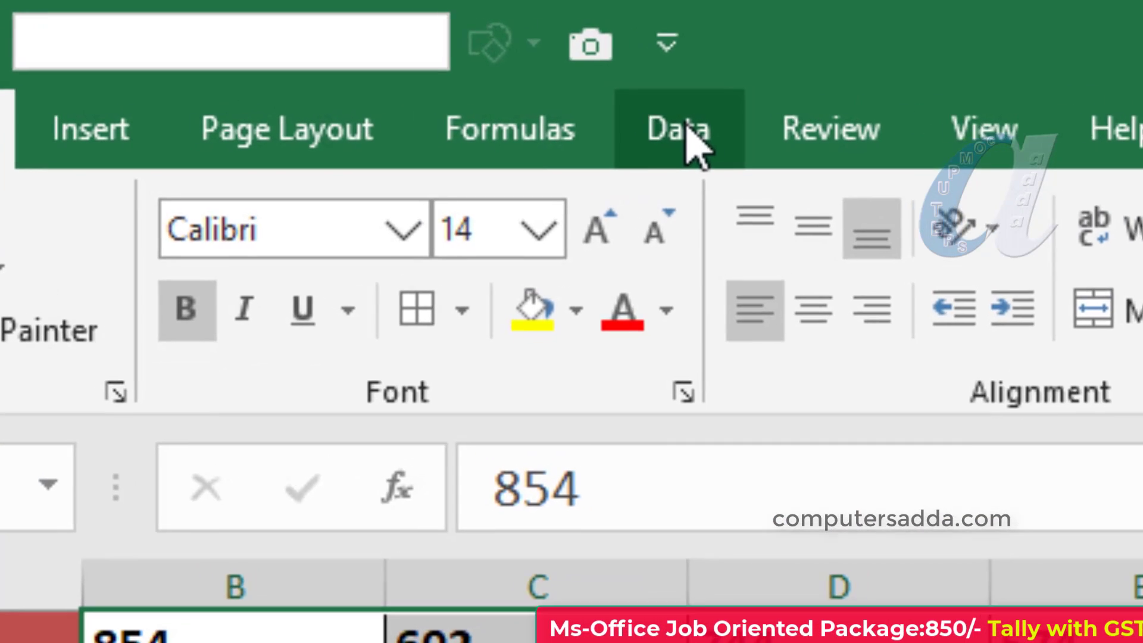
Open the Data tab's Sort dialog for the B1:K3 employee data and view its sort keys
click(311, 39)
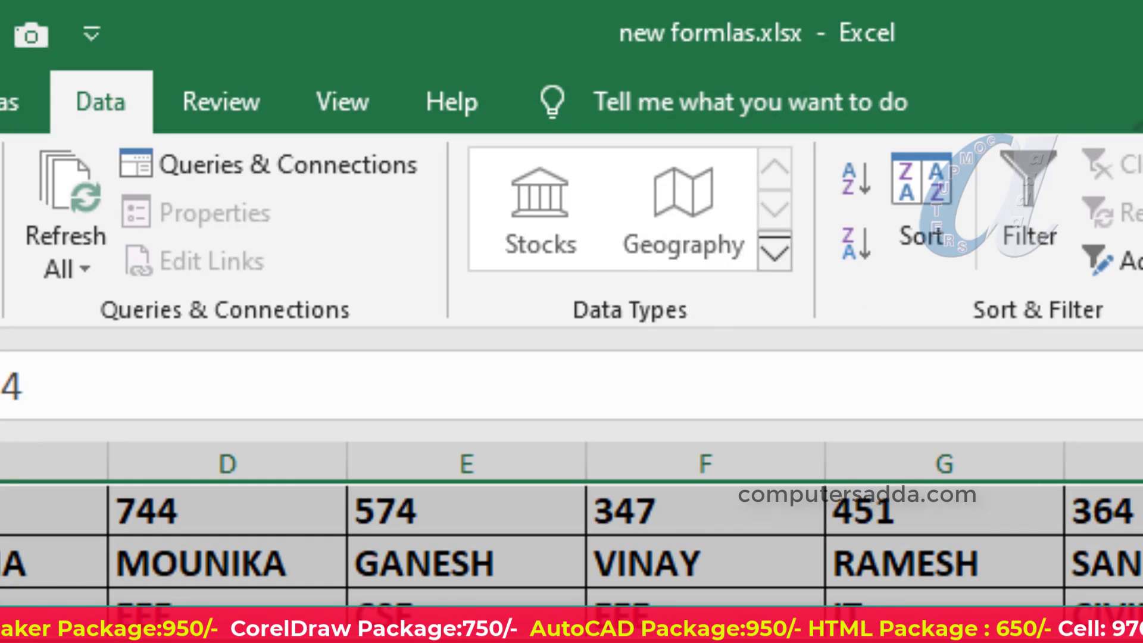
click(927, 183)
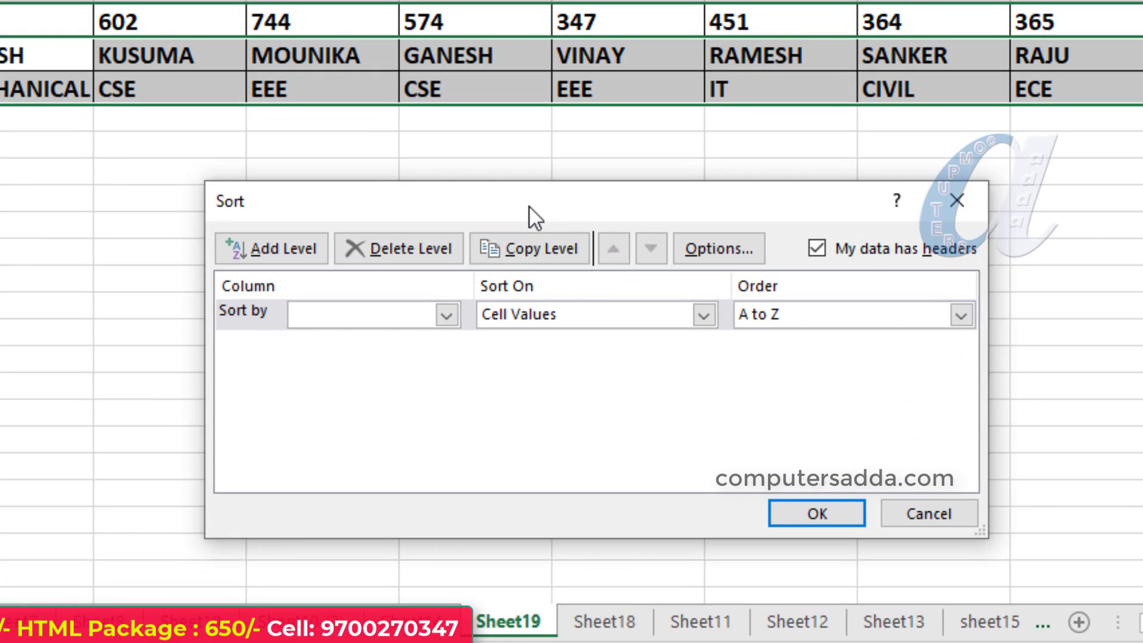
click(447, 314)
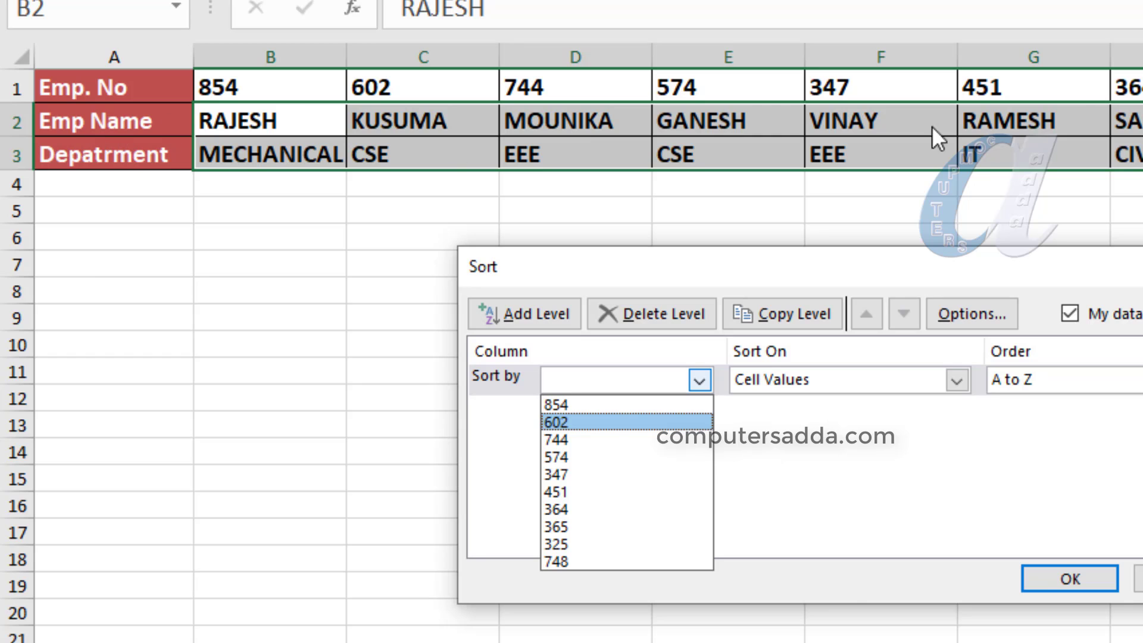
Set the sort to run left to right by Row 1, the employee numbers, smallest to largest
click(513, 437)
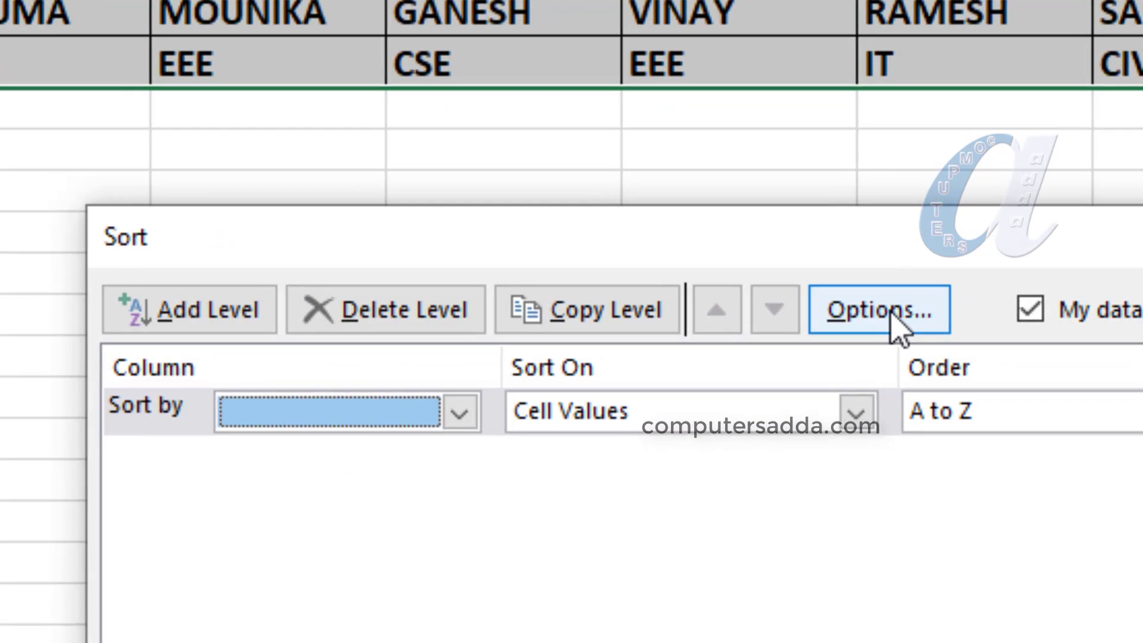
click(971, 315)
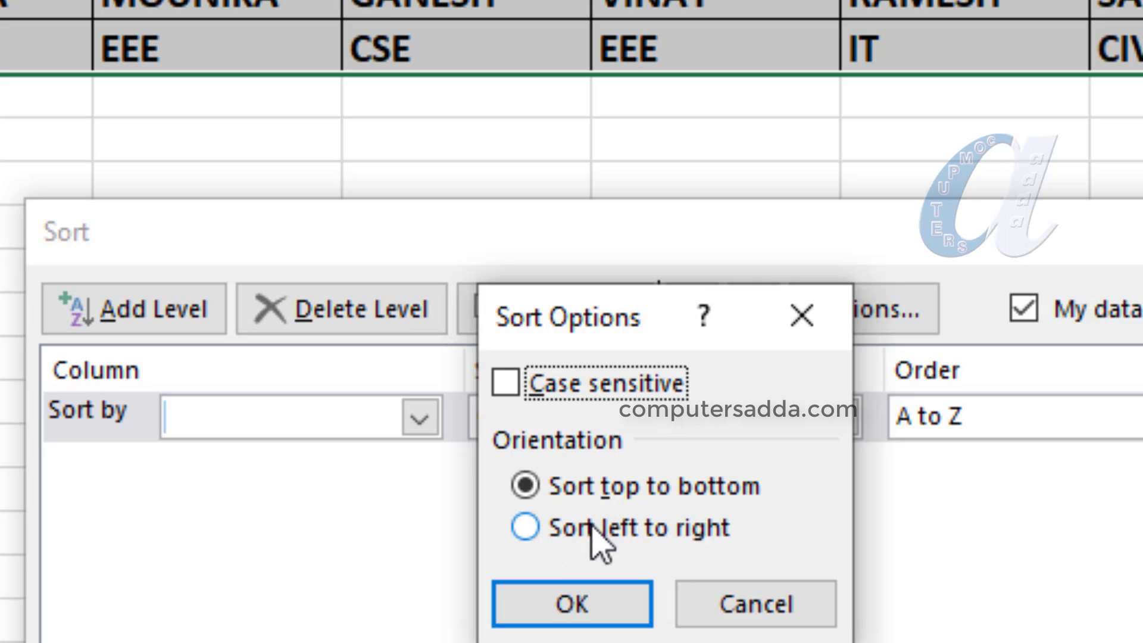
click(527, 527)
click(568, 607)
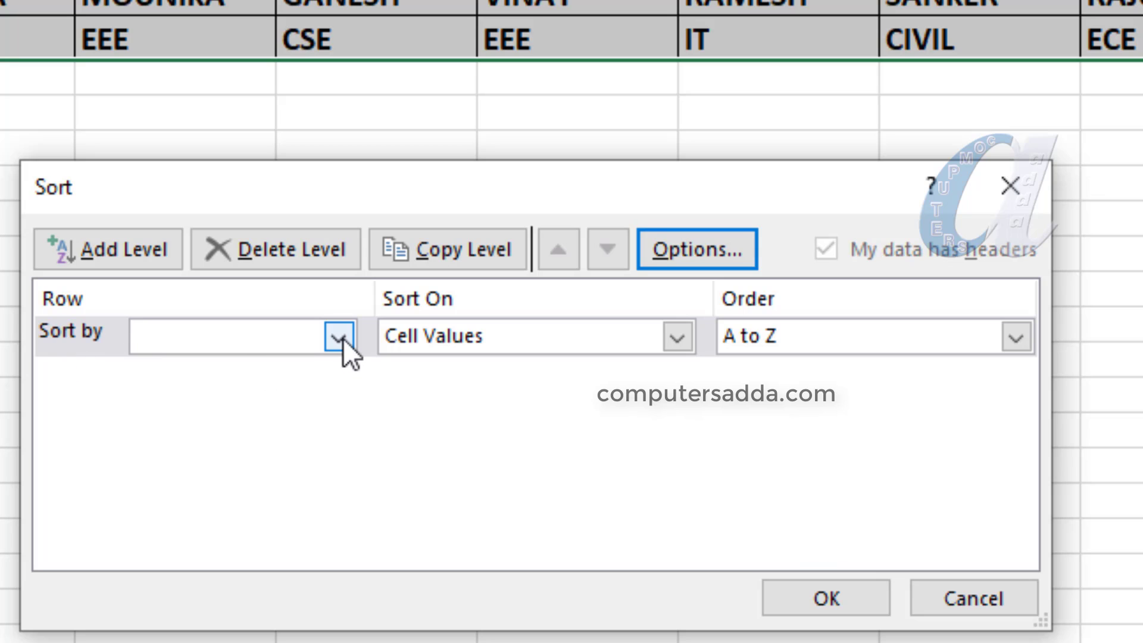
click(339, 337)
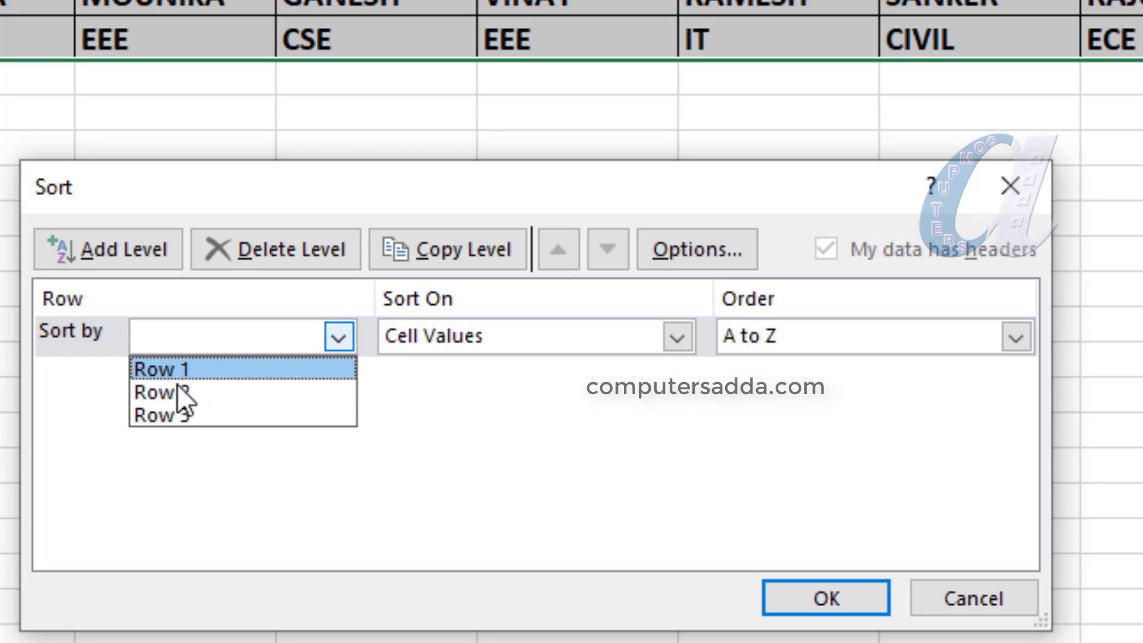
key(Up)
key(Up)
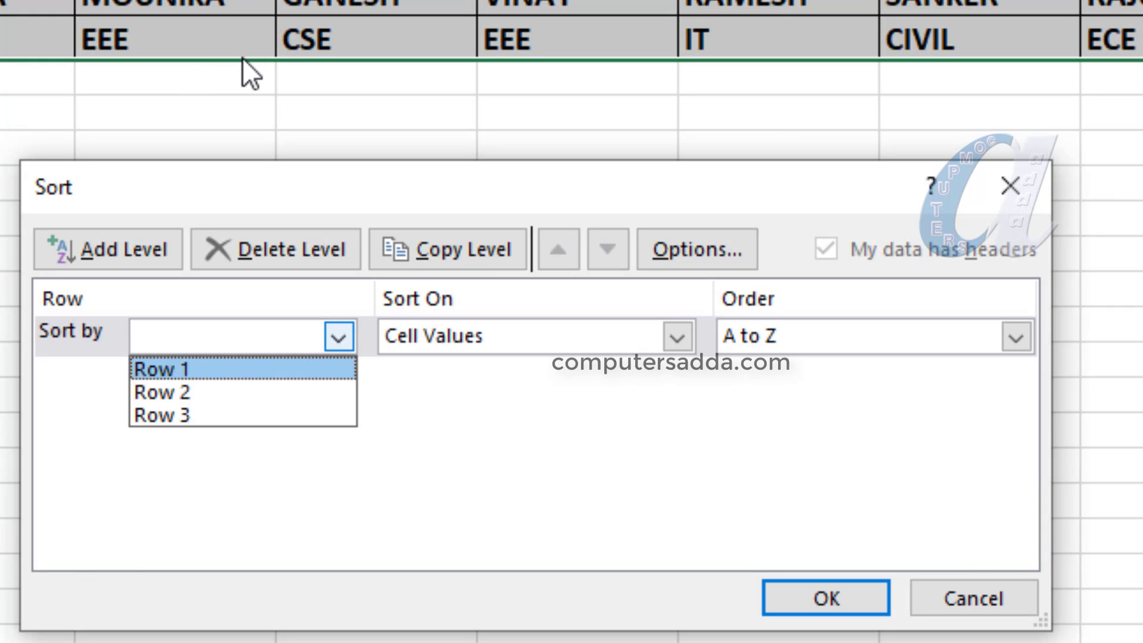
click(156, 366)
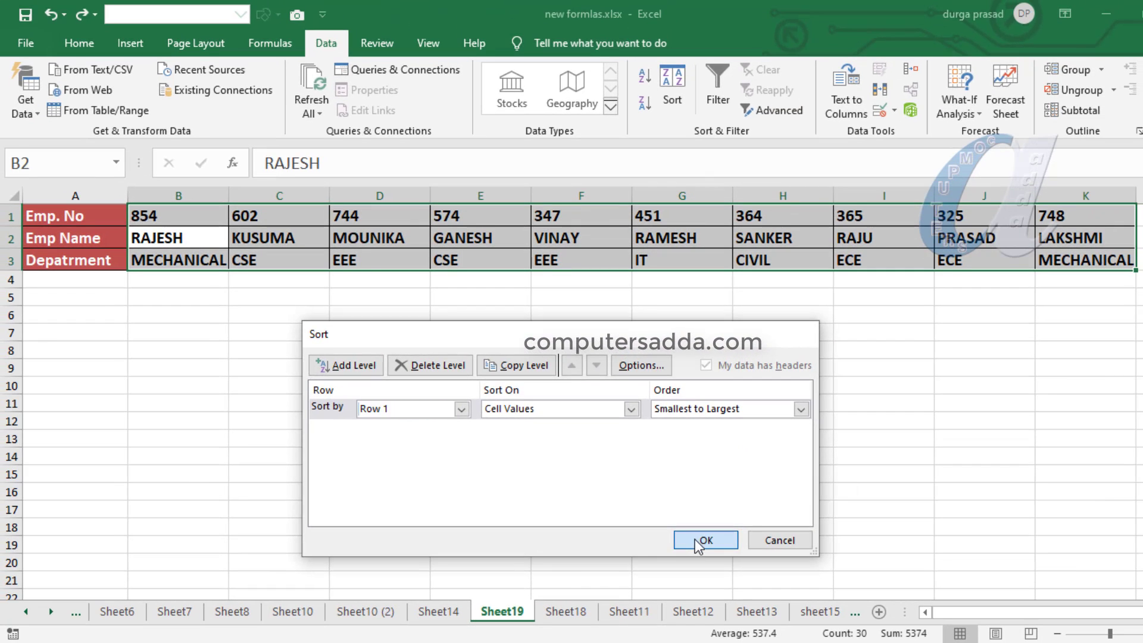
Apply the ascending employee-number sort to the employee columns
click(695, 538)
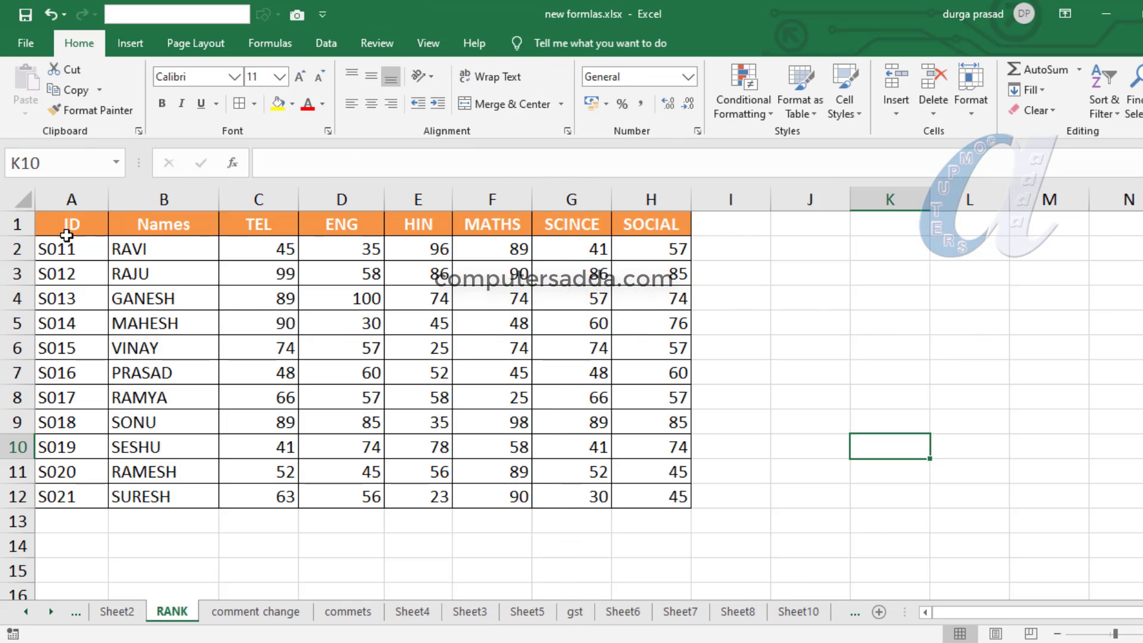
Select the student records A2:H12 on the RANK sheet without the heading row
drag(59, 221, 671, 498)
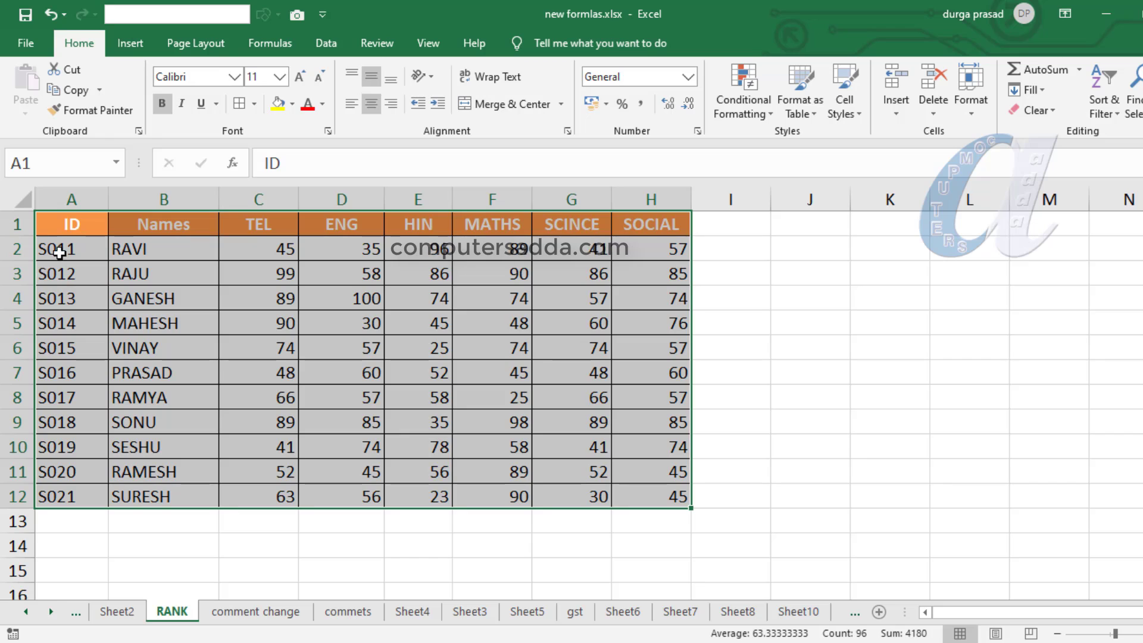
click(59, 253)
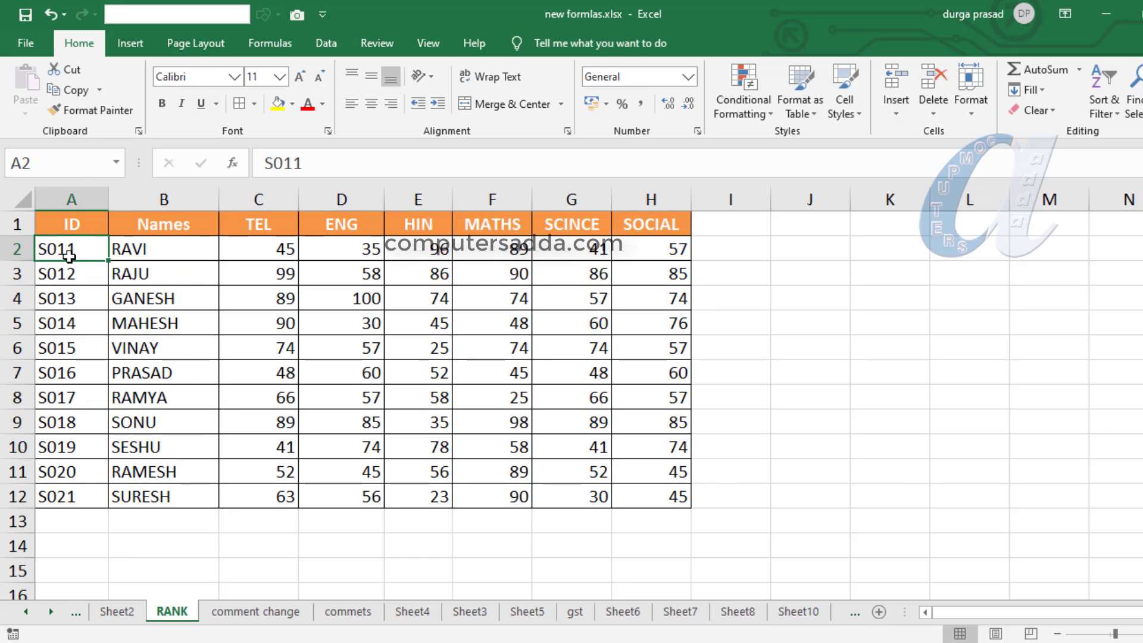
drag(70, 256, 645, 497)
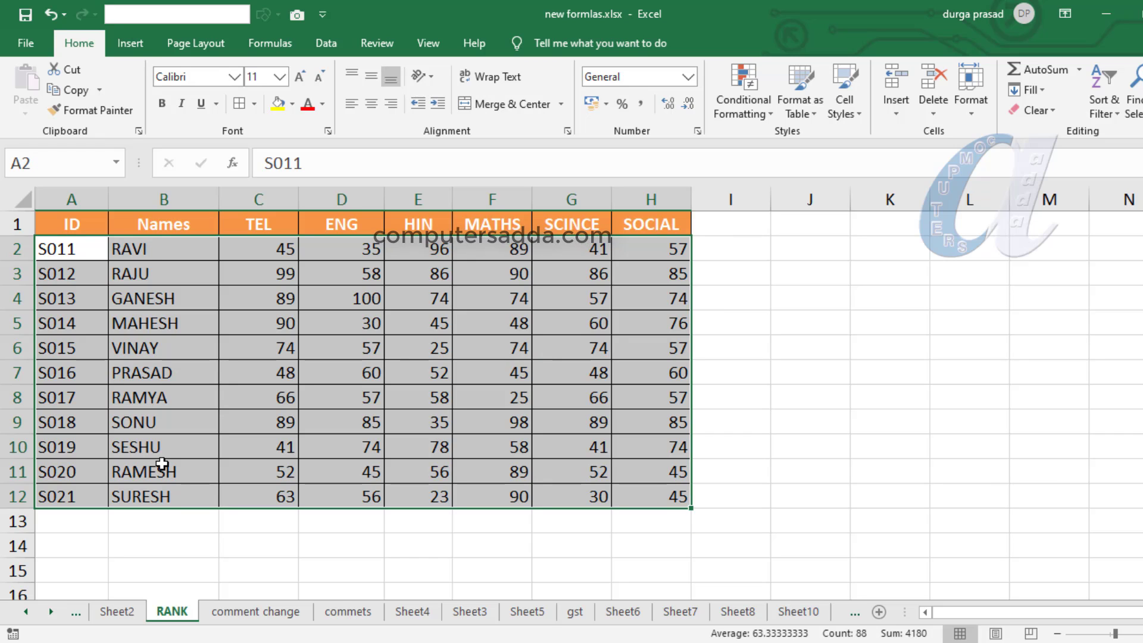
Sort the student rows top to bottom by column B Names, A to Z, then select A1:H12
click(326, 44)
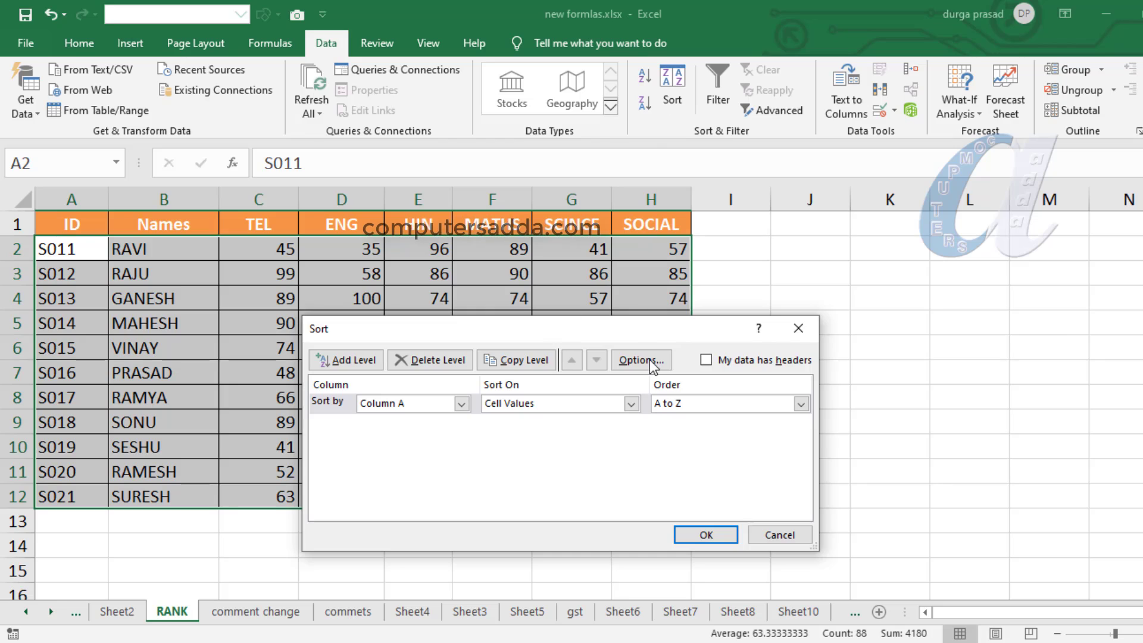
click(651, 360)
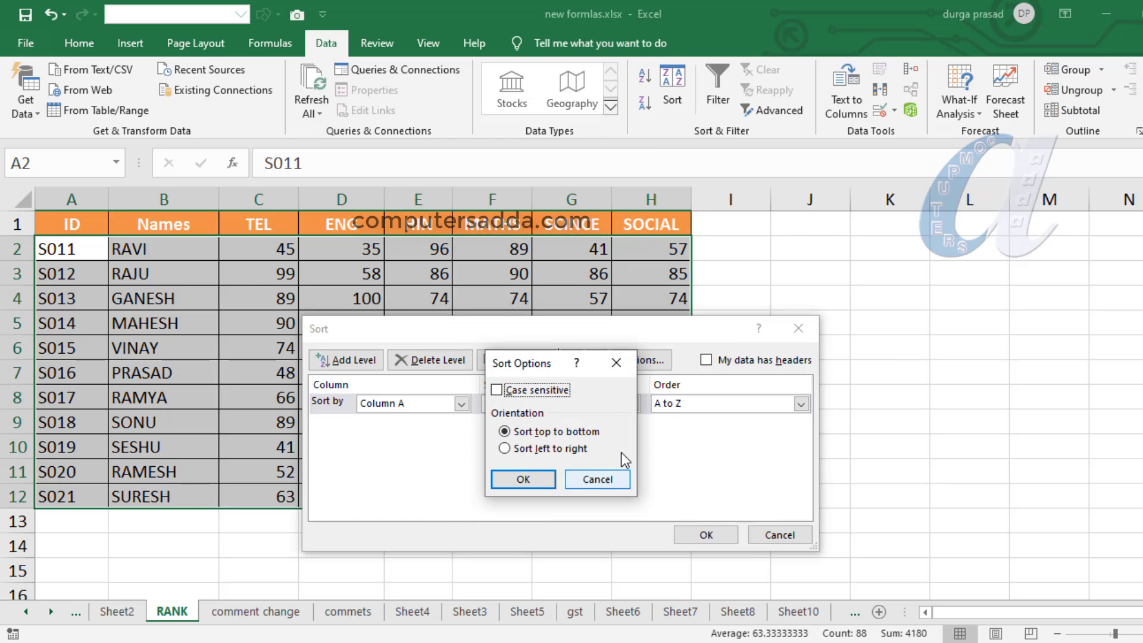
click(524, 480)
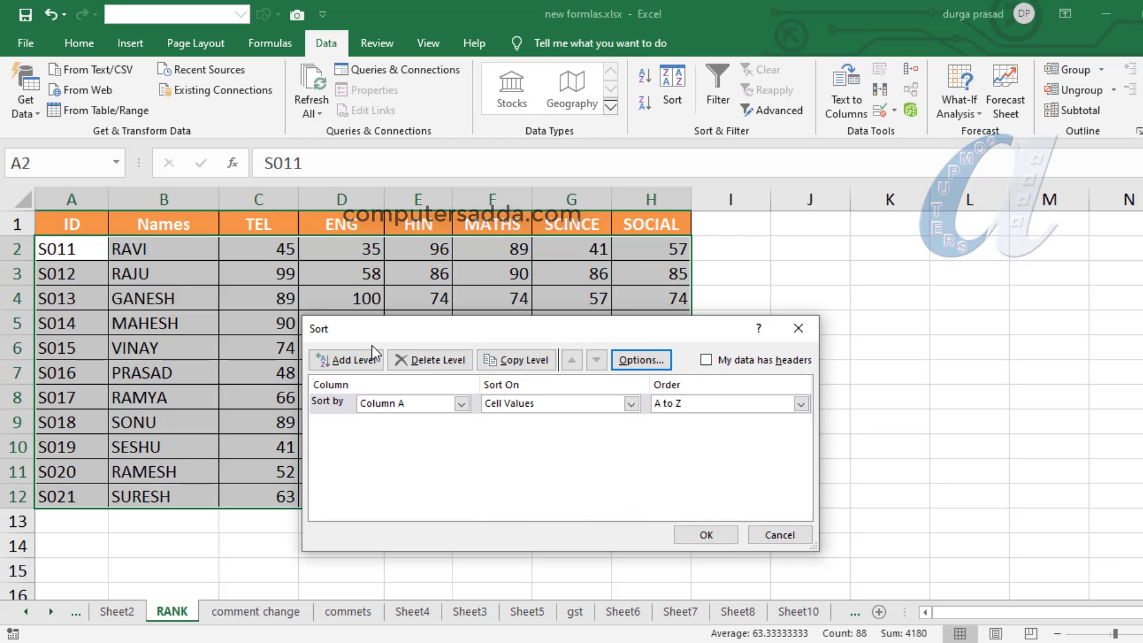
click(461, 407)
click(391, 431)
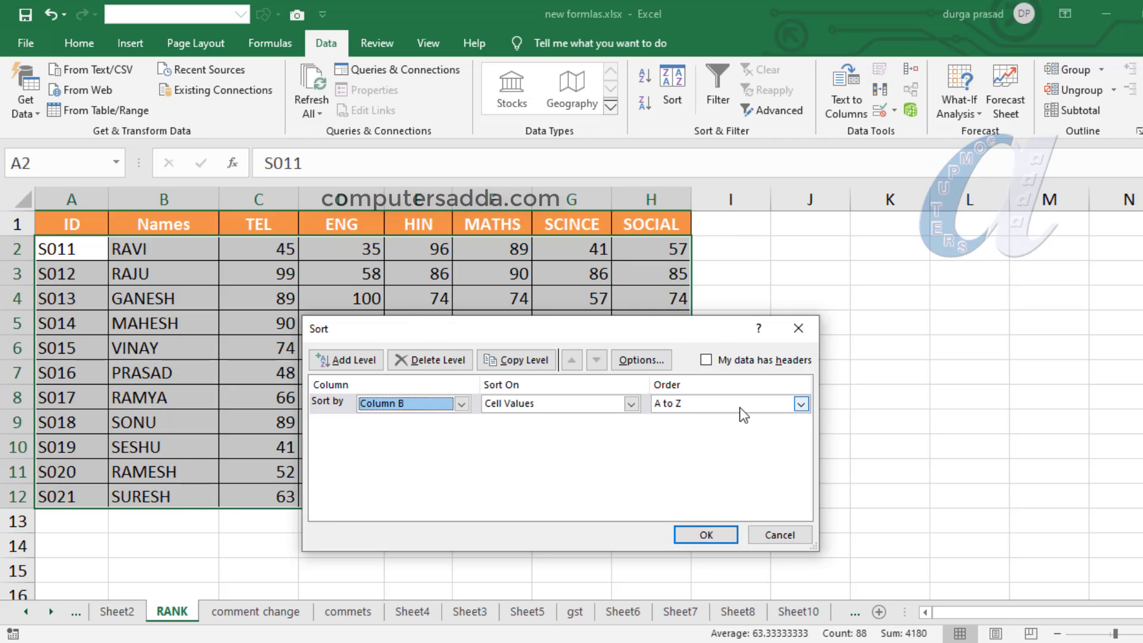
click(706, 535)
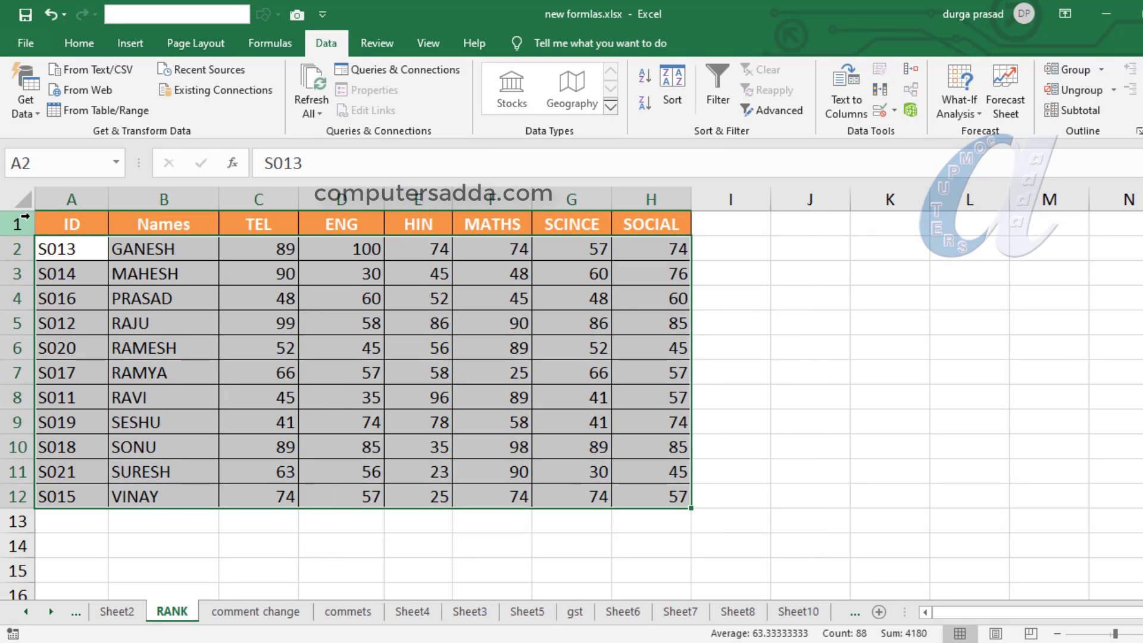
drag(59, 224, 640, 502)
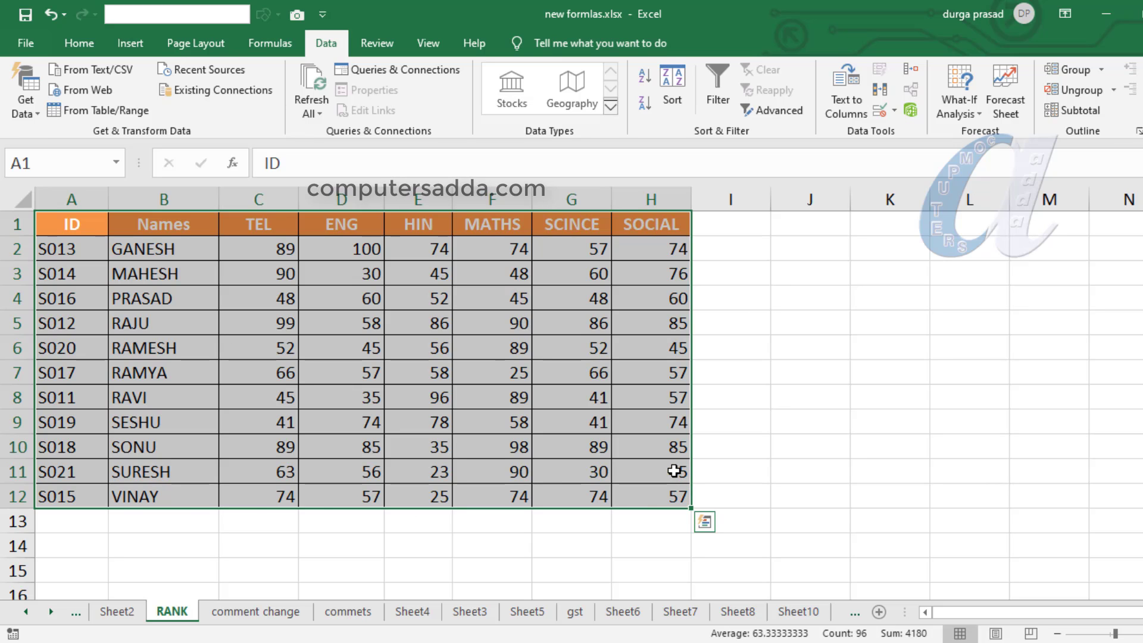
Copy A1:H12 and paste it transposed at K1 using Paste Special
key(ctrl+c)
click(1055, 634)
click(1055, 634)
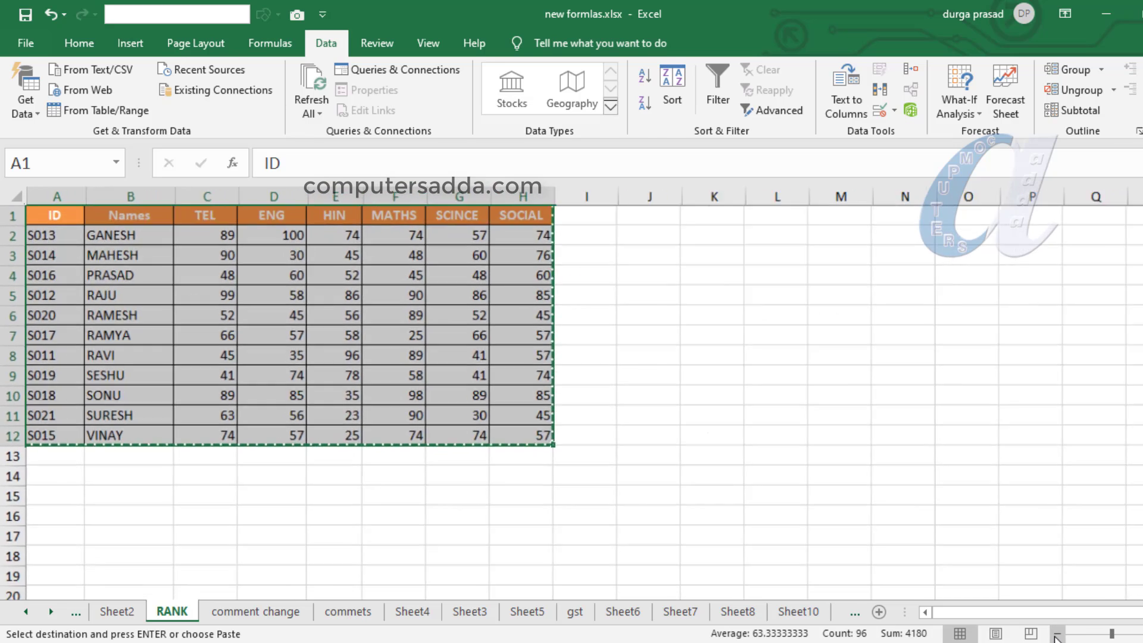
click(1055, 634)
click(1055, 634)
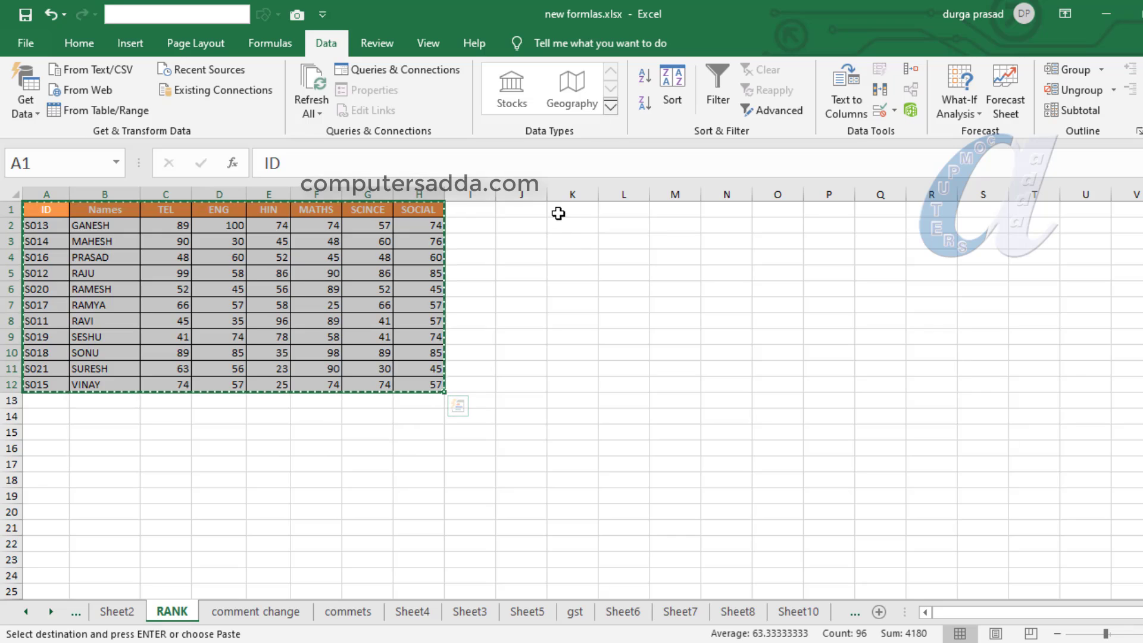
click(558, 213)
right_click(558, 213)
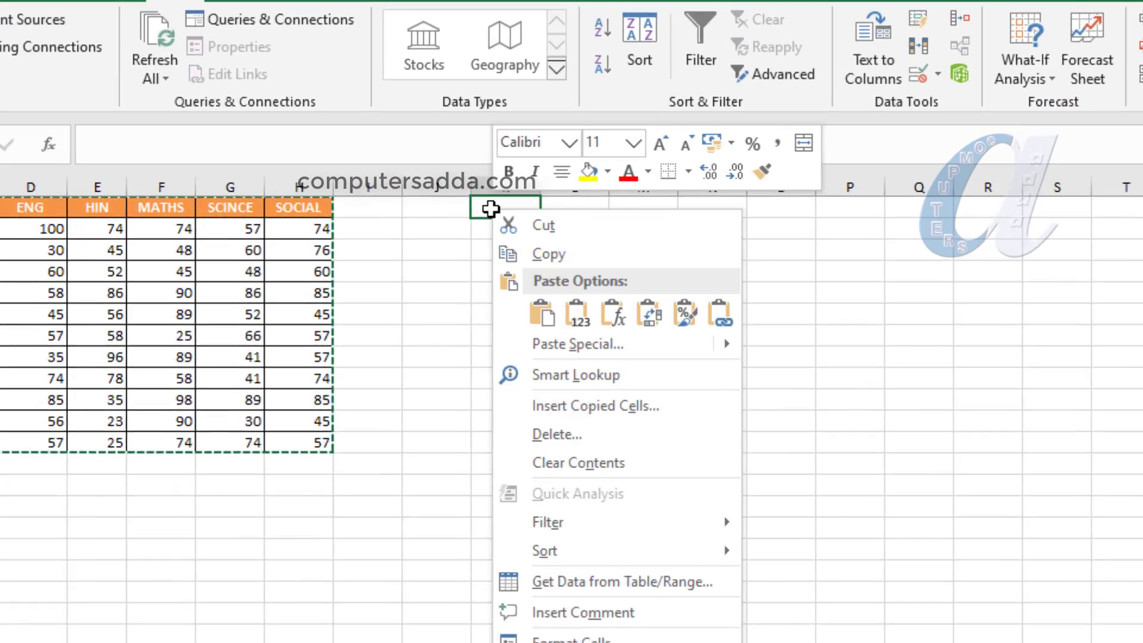
click(589, 344)
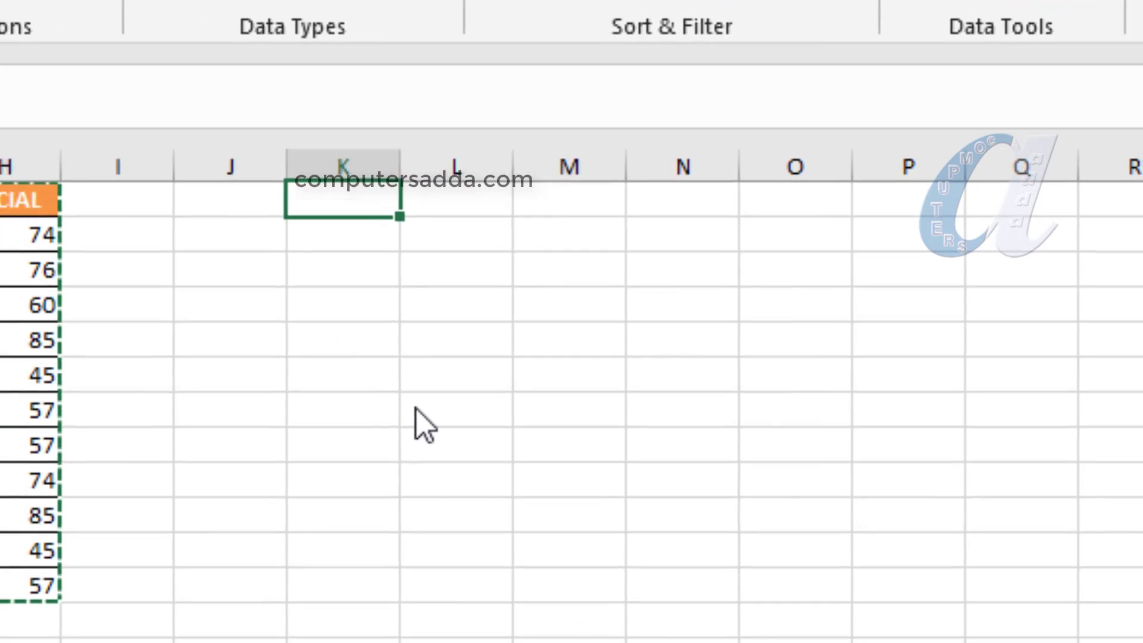
click(521, 523)
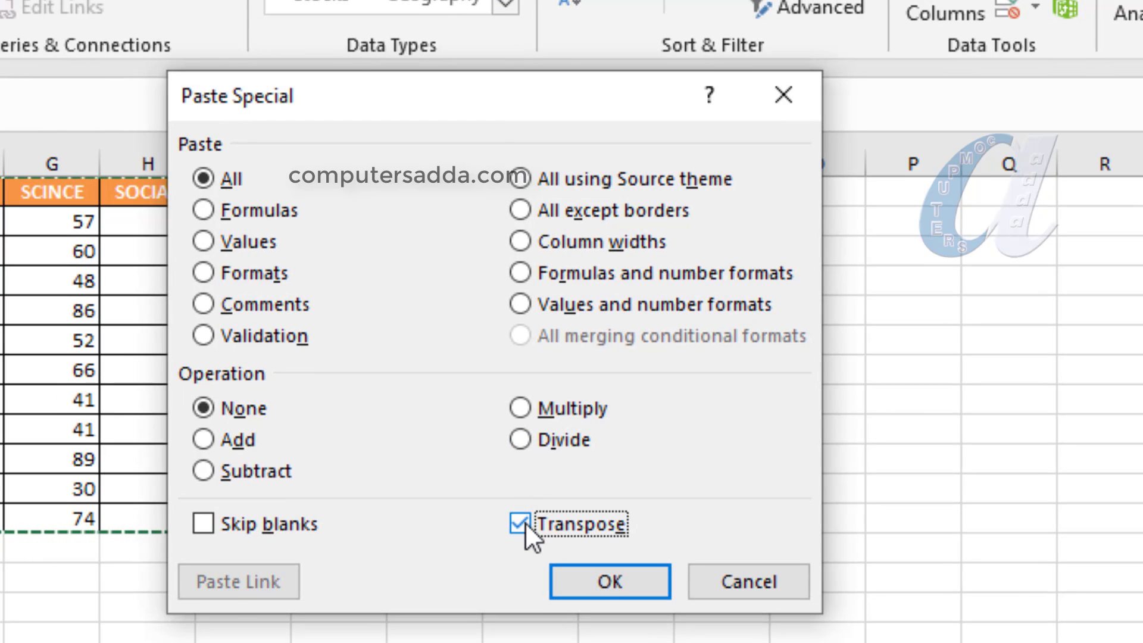
click(609, 580)
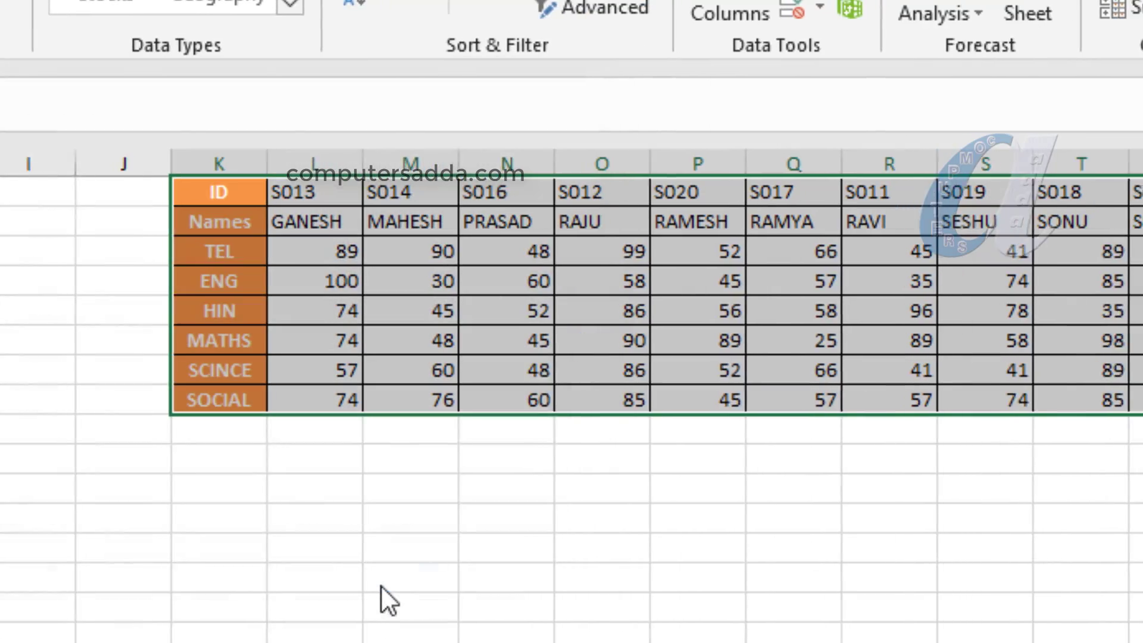
click(556, 607)
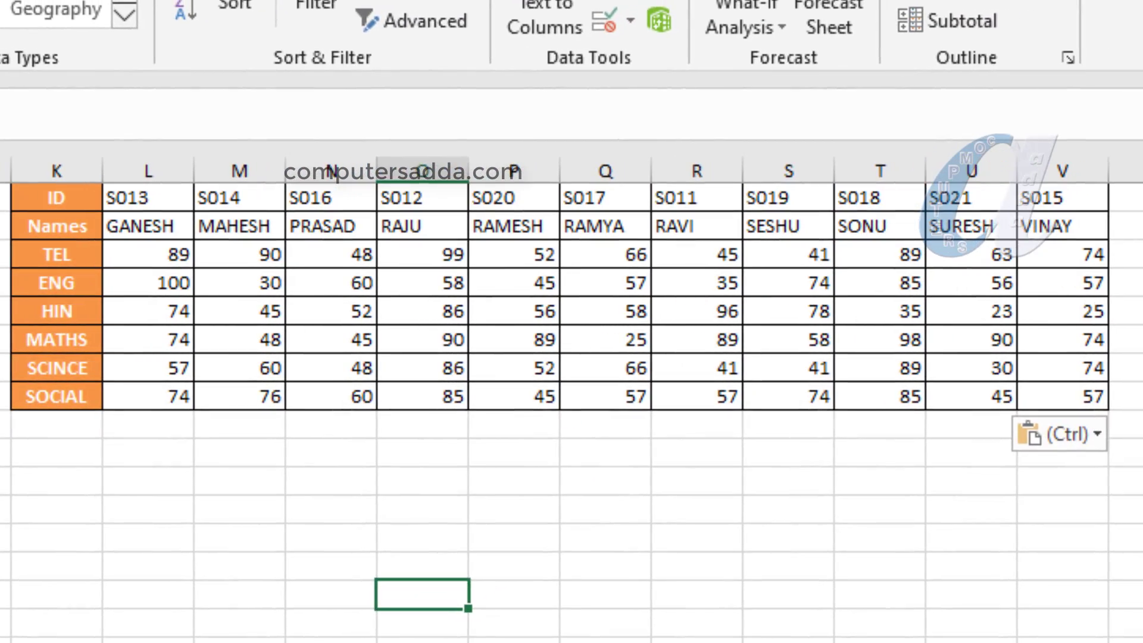